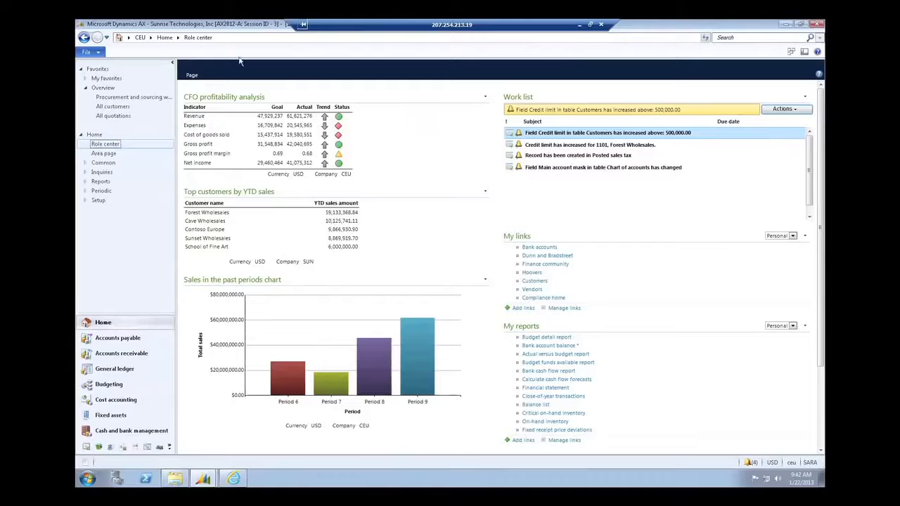
# - Add a conditional decision element to the Purchase requisition review workflow and give it an And condition
pyautogui.click(139, 98)
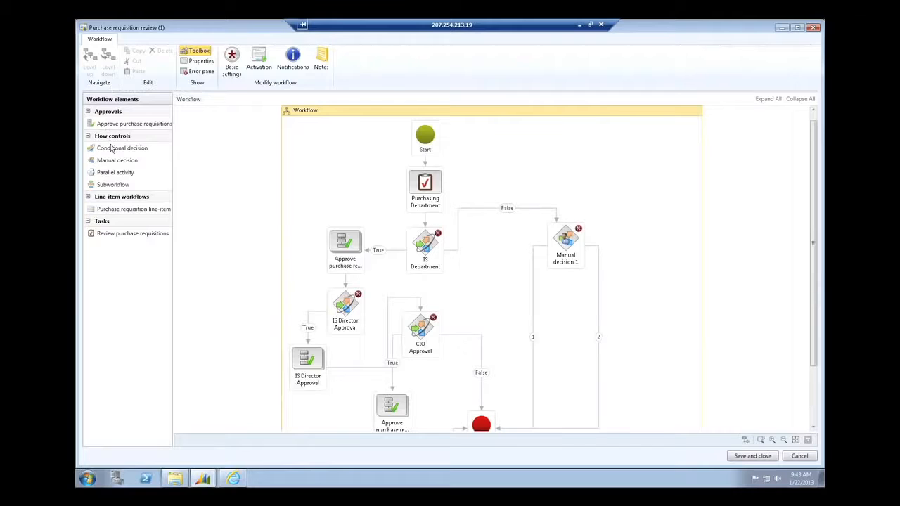
pyautogui.moveTo(111, 147); pyautogui.dragTo(344, 184)
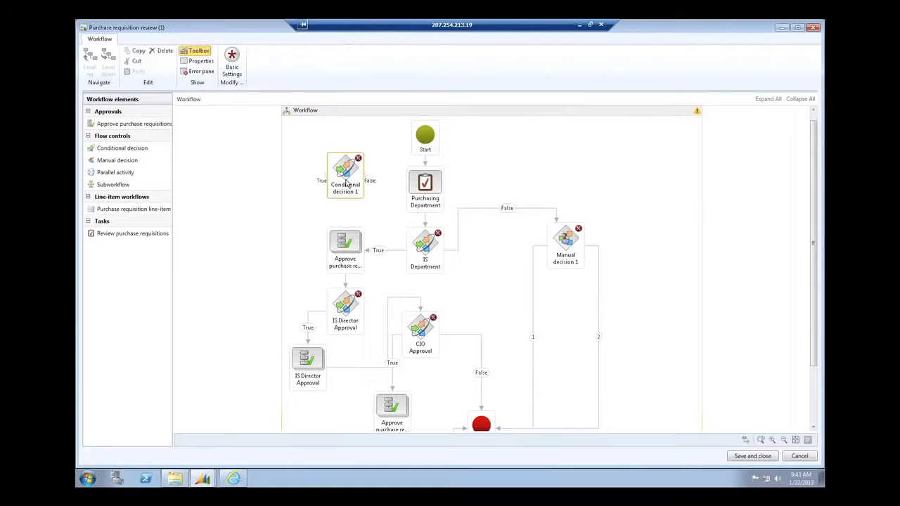
pyautogui.click(199, 61)
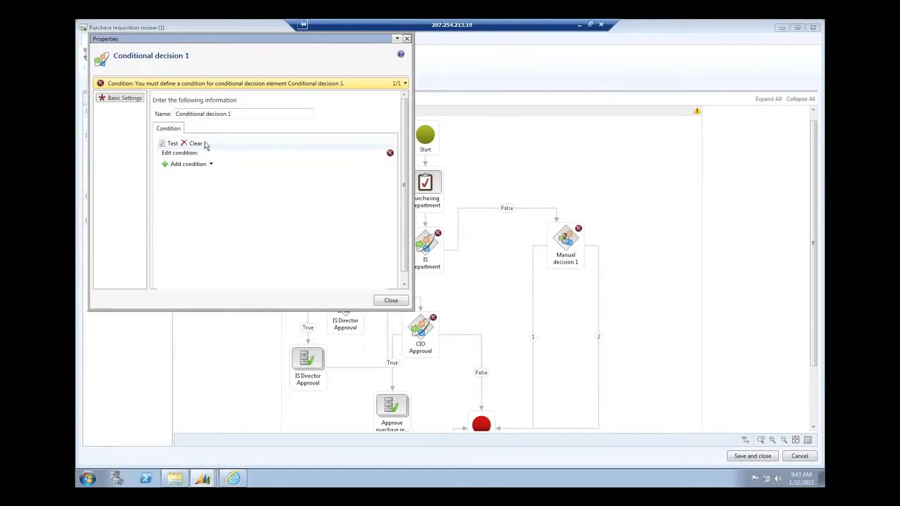
pyautogui.click(210, 165)
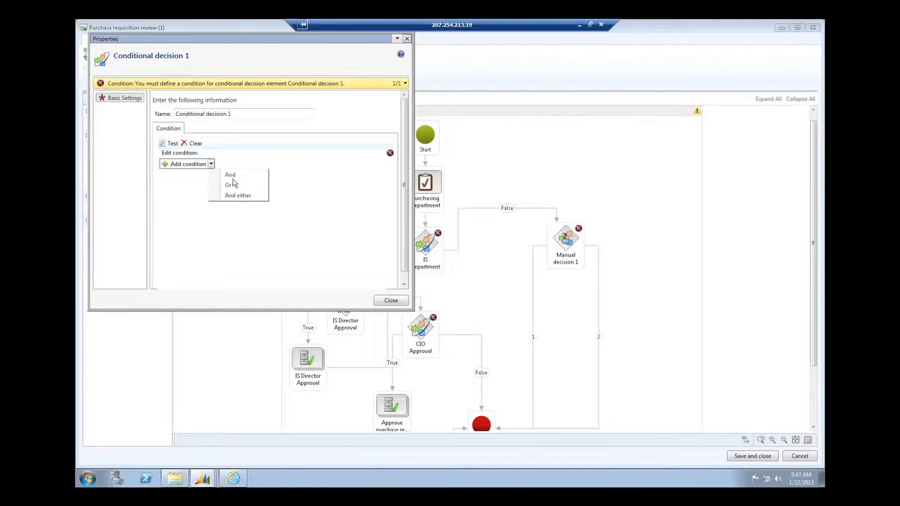
pyautogui.click(229, 176)
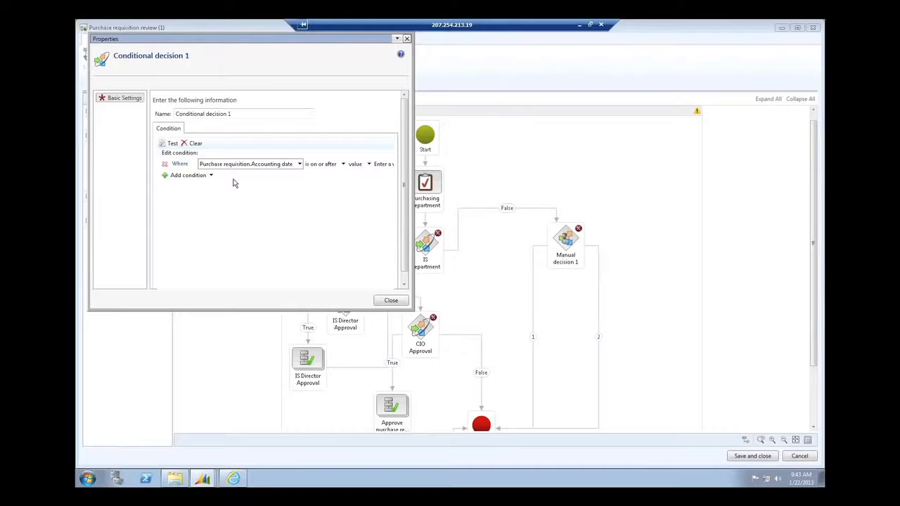
# - Close the decision's properties and discard the unsaved changes to the workflow
pyautogui.click(390, 303)
pyautogui.click(795, 458)
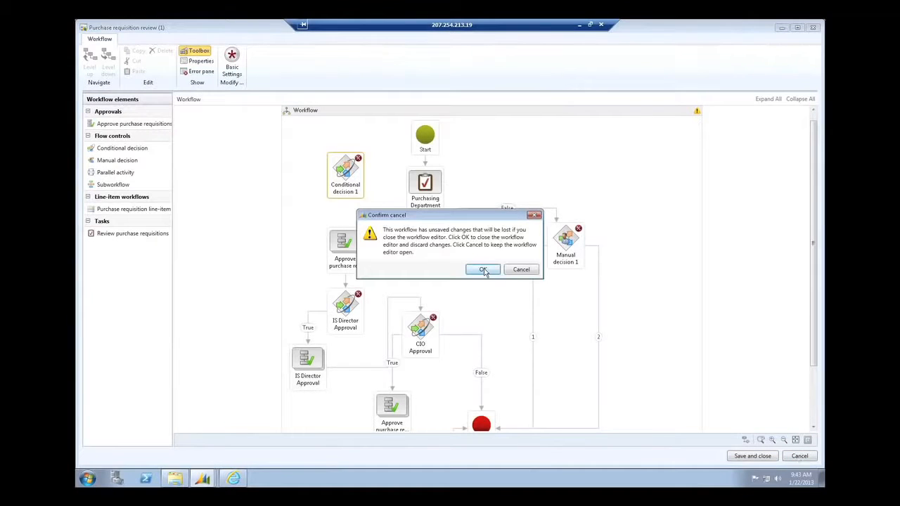
pyautogui.click(484, 271)
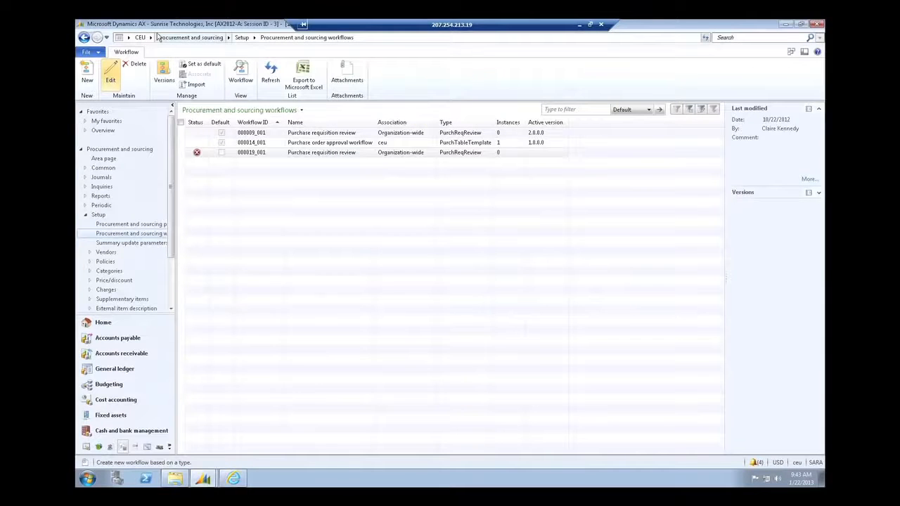
# - Open the All vendors list of the Accounts payable module
pyautogui.click(150, 37)
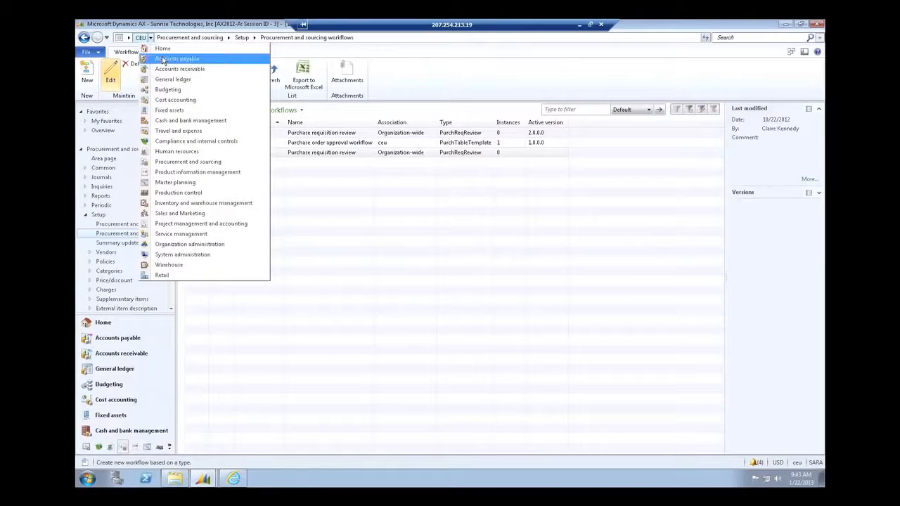
pyautogui.click(163, 60)
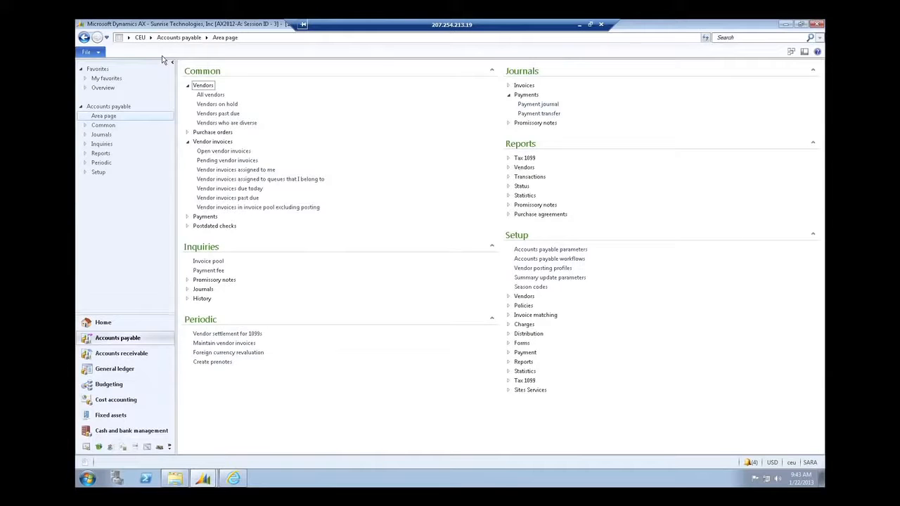
pyautogui.click(200, 94)
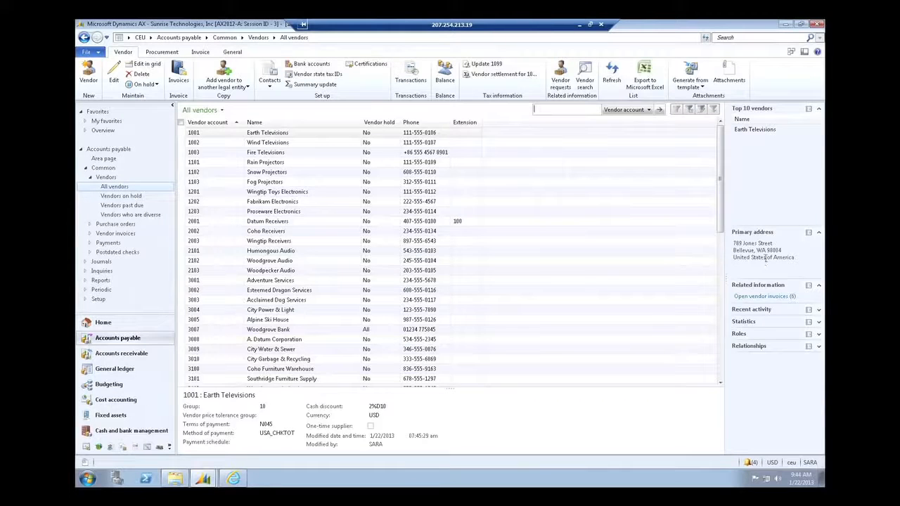
# - Preview the Sunrise MNDA file attached to vendor Earth Televisions and close the attachments
pyautogui.click(735, 83)
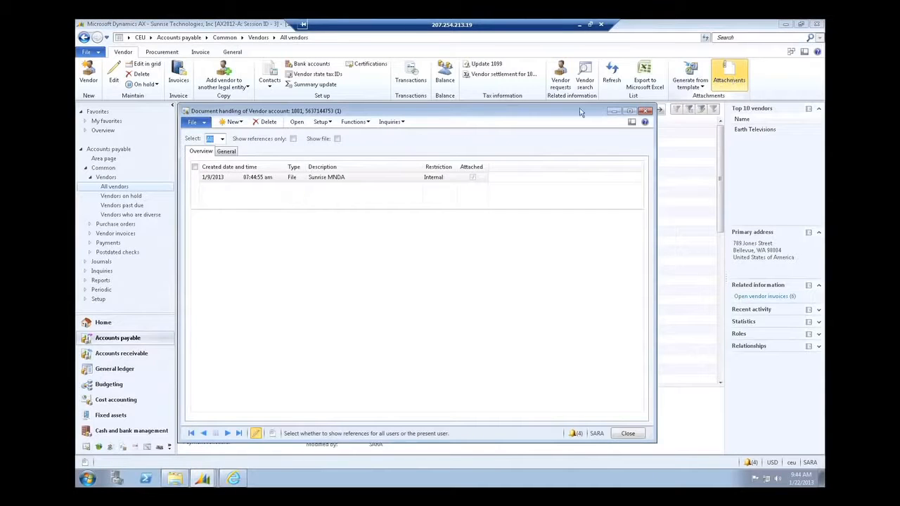
pyautogui.click(336, 140)
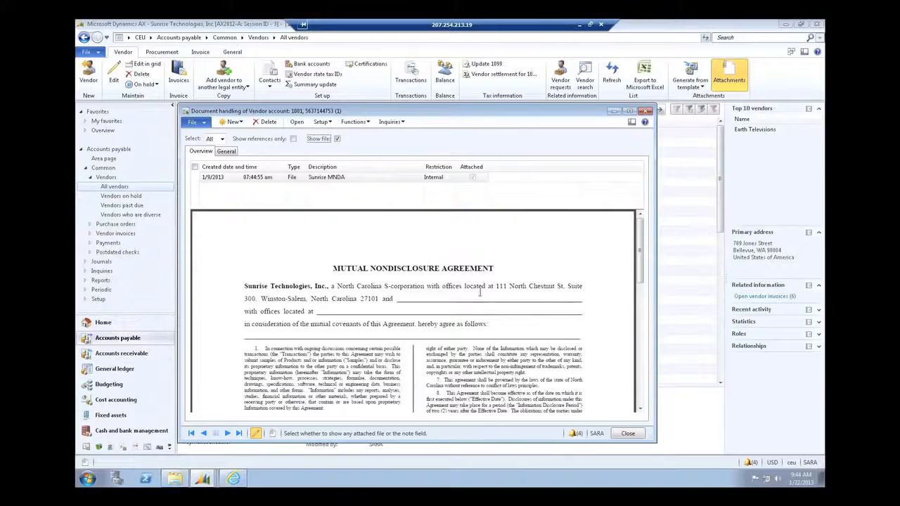
pyautogui.click(627, 434)
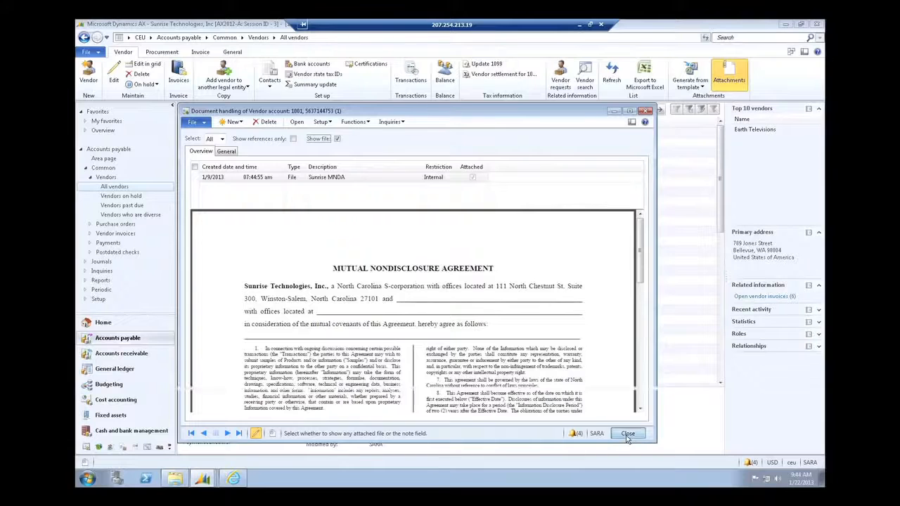
# - Return to the Accounts payable area page and start a new recording with the Task recorder
pyautogui.click(187, 39)
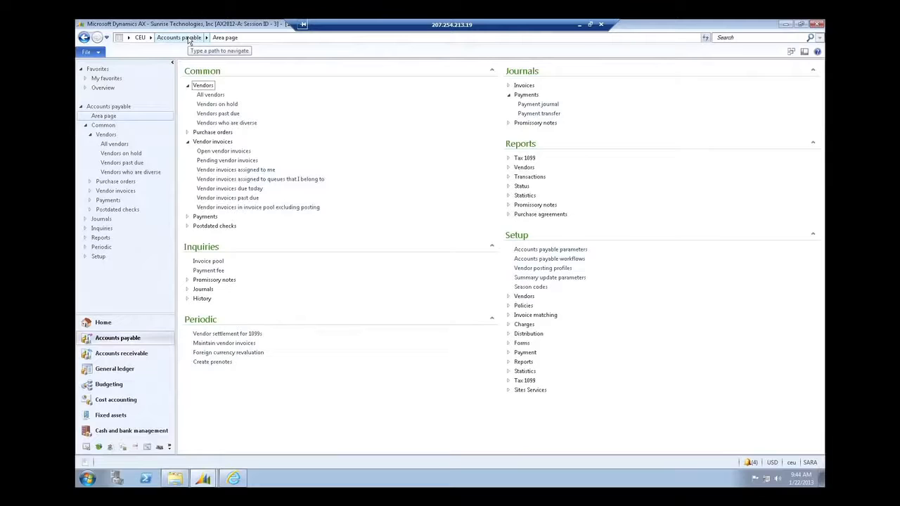
pyautogui.click(99, 53)
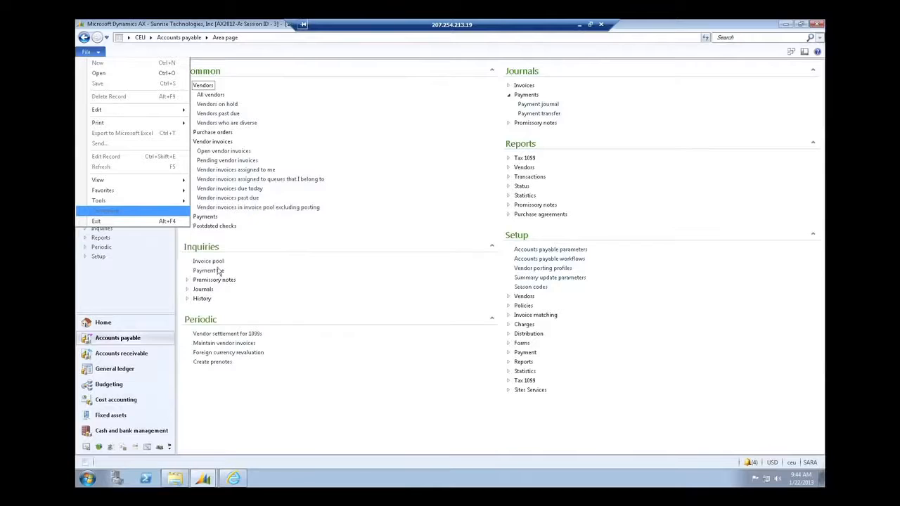
pyautogui.moveTo(183, 204)
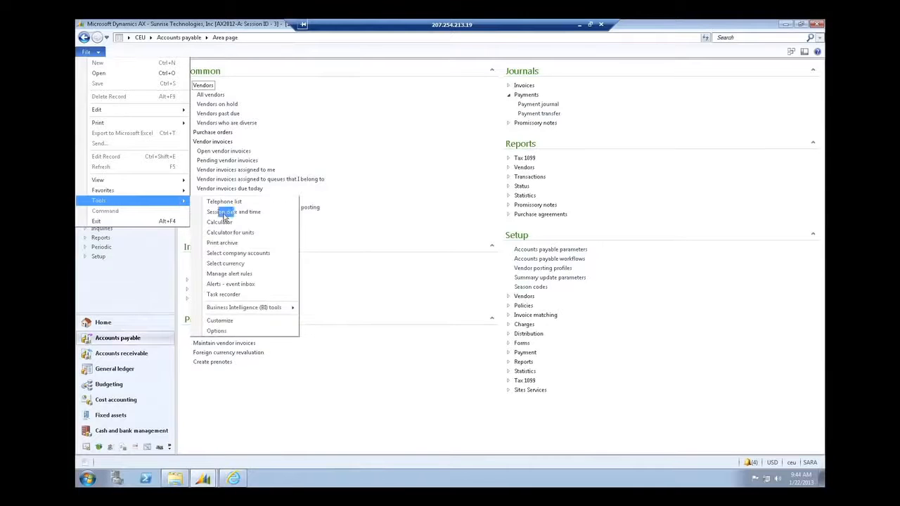
pyautogui.click(218, 293)
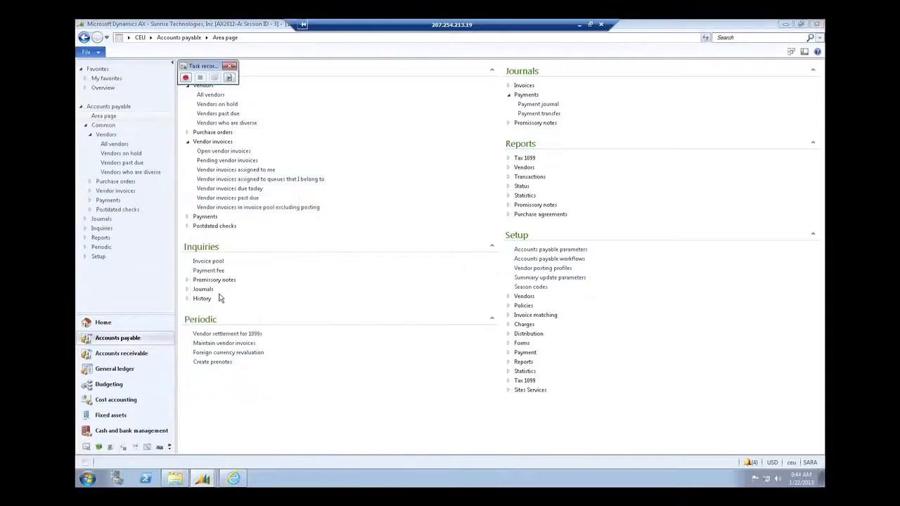
pyautogui.click(185, 77)
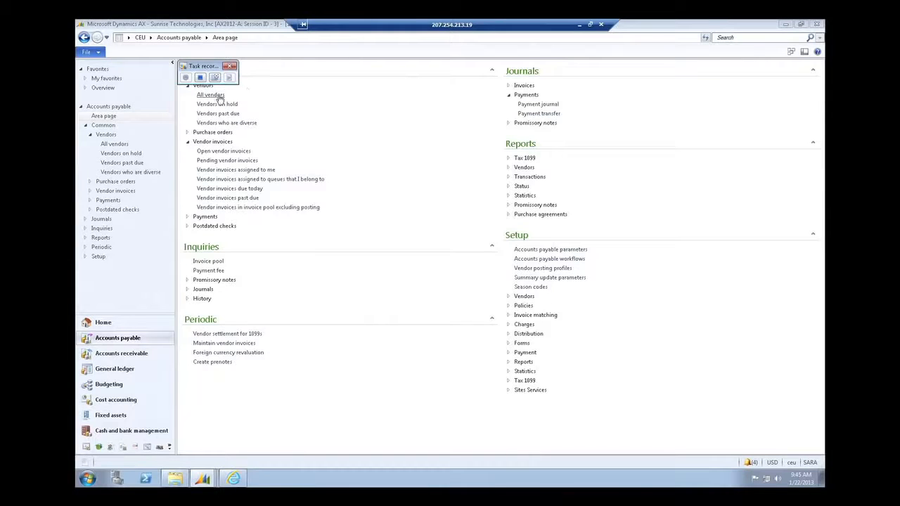
# - Open the Earth Televisions vendor record for editing, choose its terms of payment, and close the record
pyautogui.click(218, 97)
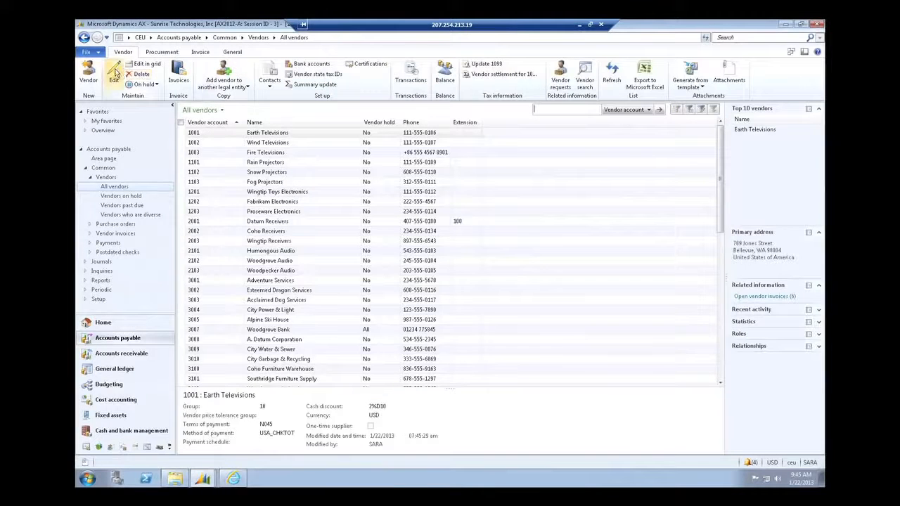
pyautogui.click(114, 73)
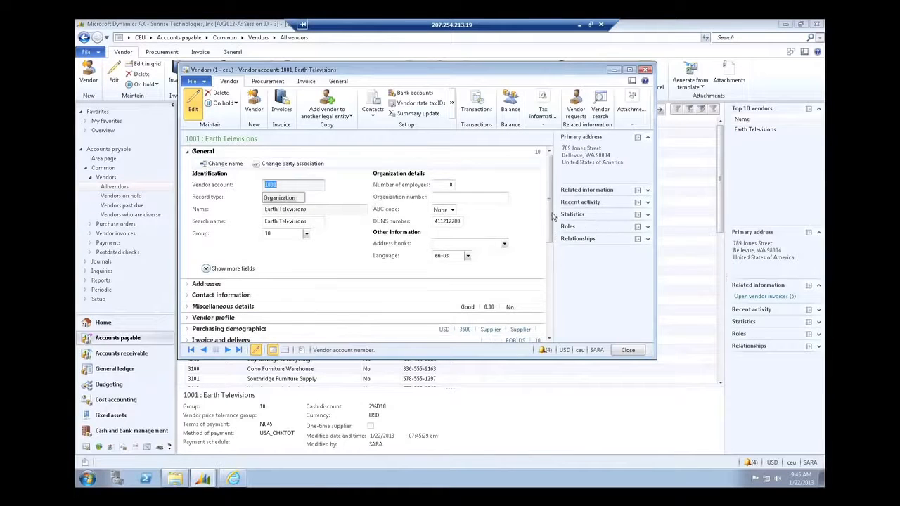
pyautogui.moveTo(552, 218); pyautogui.dragTo(552, 280)
pyautogui.click(307, 251)
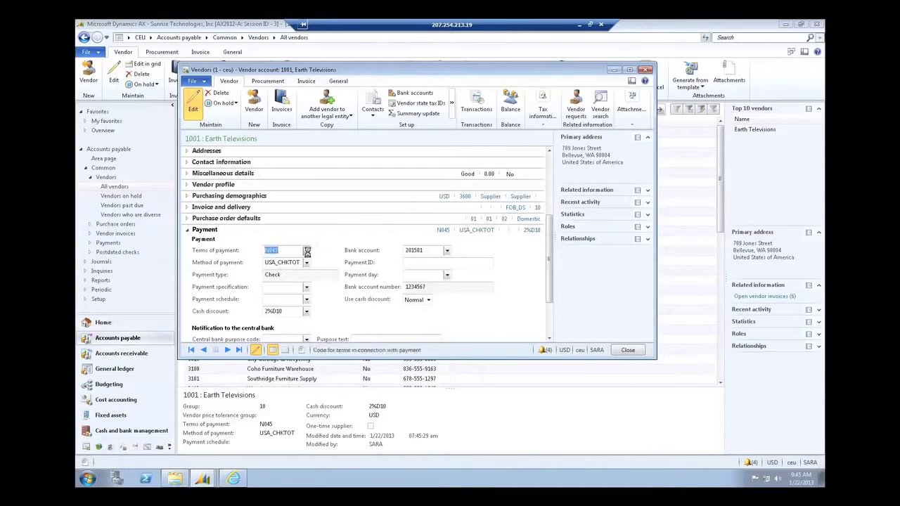
pyautogui.click(286, 284)
pyautogui.click(622, 352)
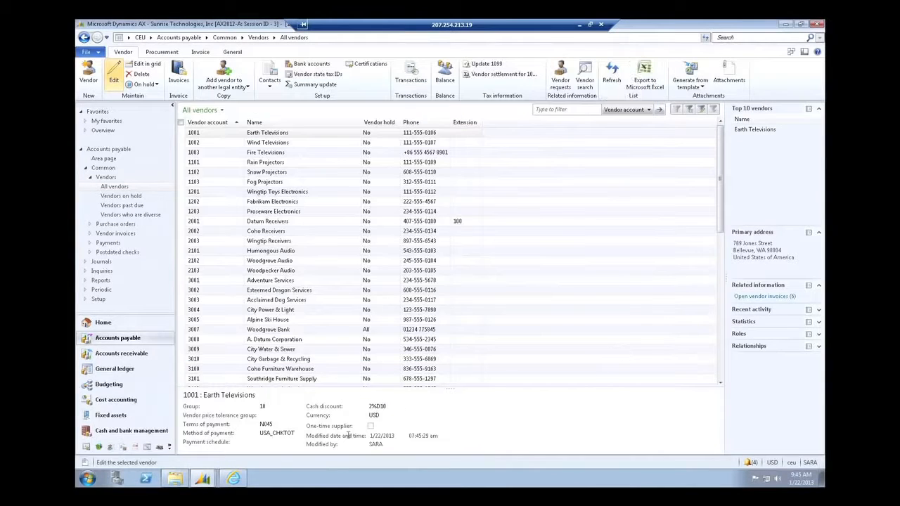
# - Stop the task recording and save it under the task name Task5
pyautogui.moveTo(201, 476)
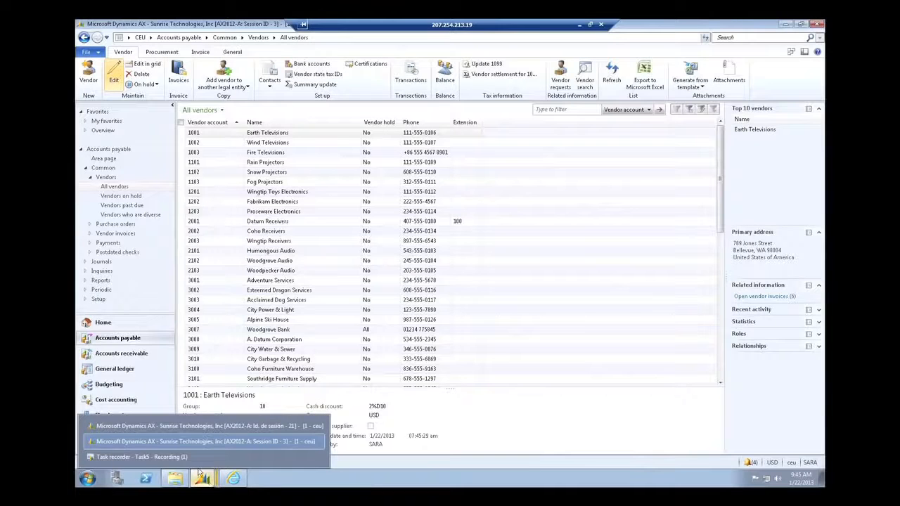
pyautogui.click(187, 457)
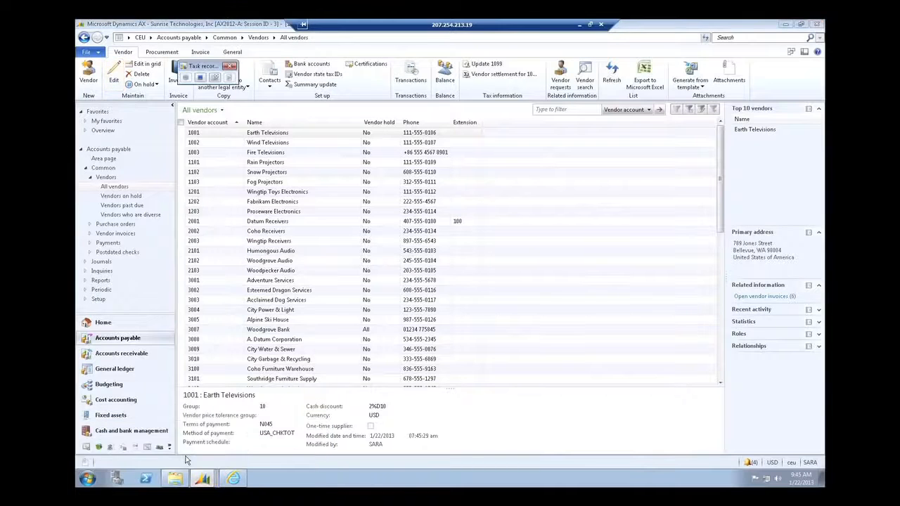
pyautogui.click(200, 77)
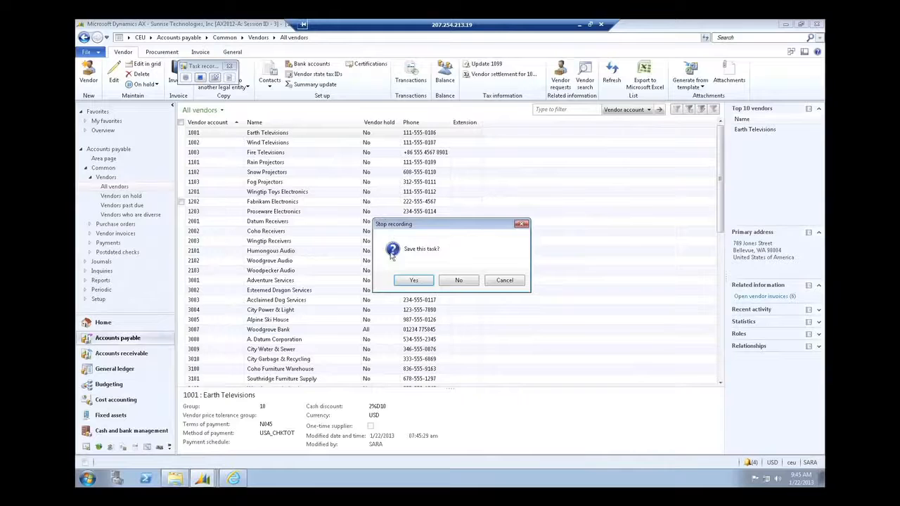
pyautogui.click(405, 280)
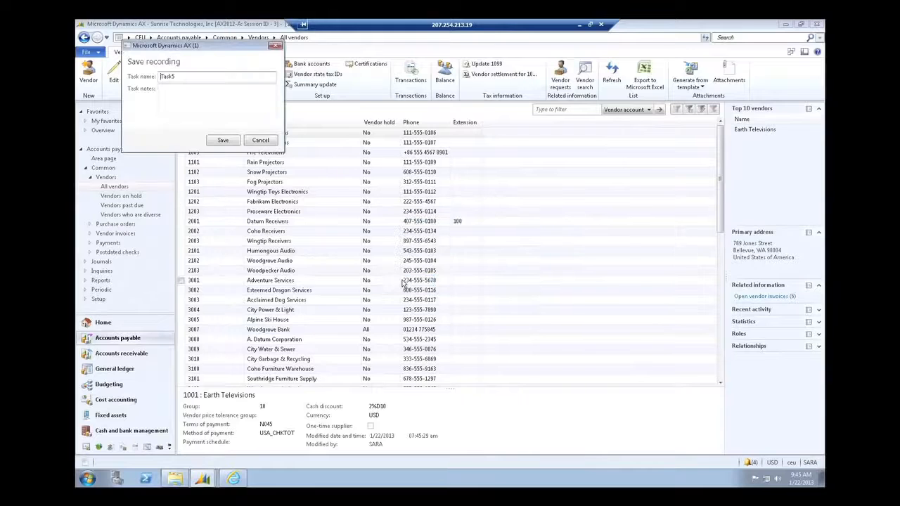
pyautogui.click(223, 140)
# - Generate a Microsoft Word document from the recorded task Task5 and look through its pages in Word
pyautogui.click(230, 78)
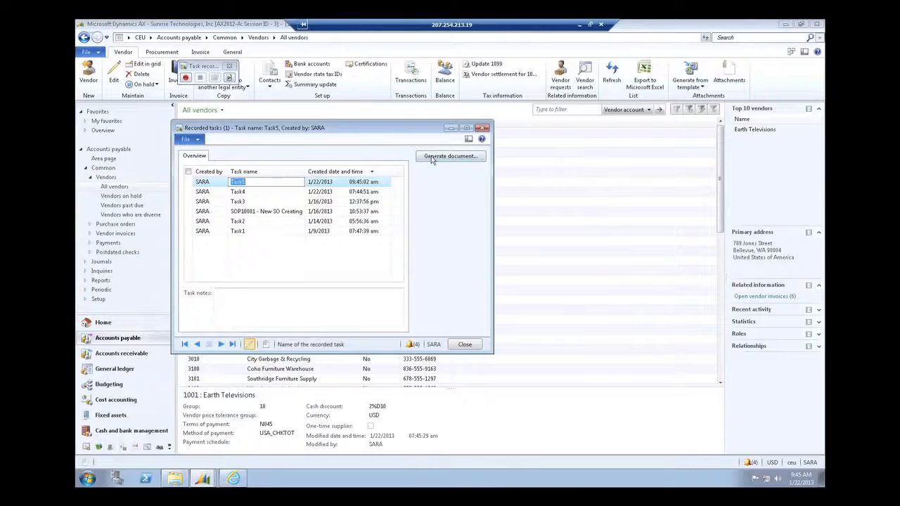
pyautogui.click(432, 158)
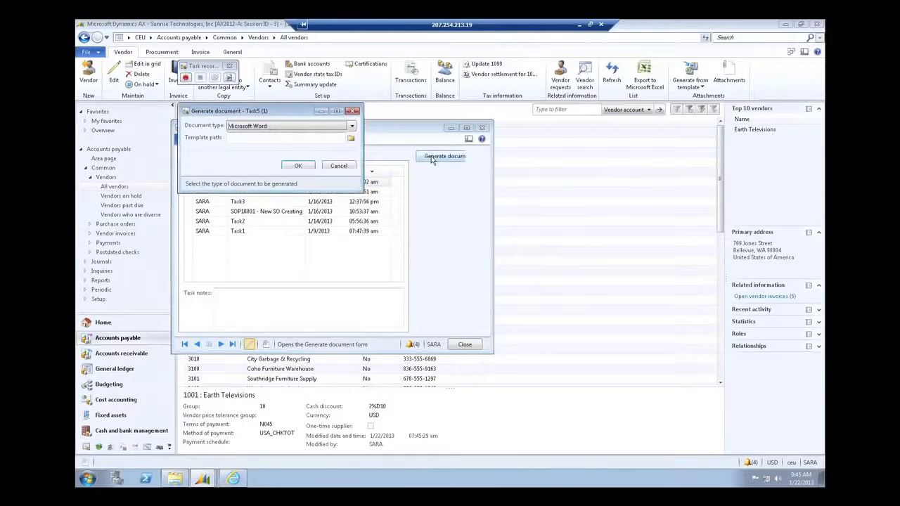
pyautogui.click(295, 166)
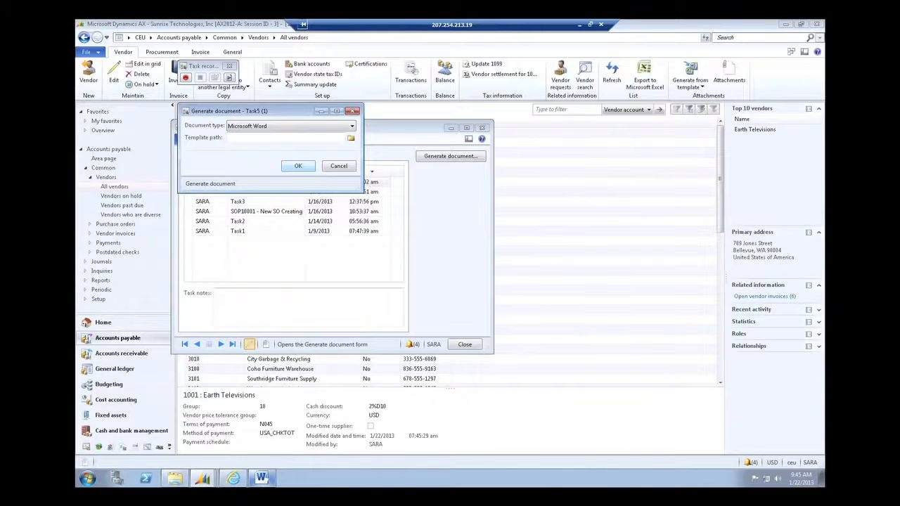
pyautogui.click(261, 478)
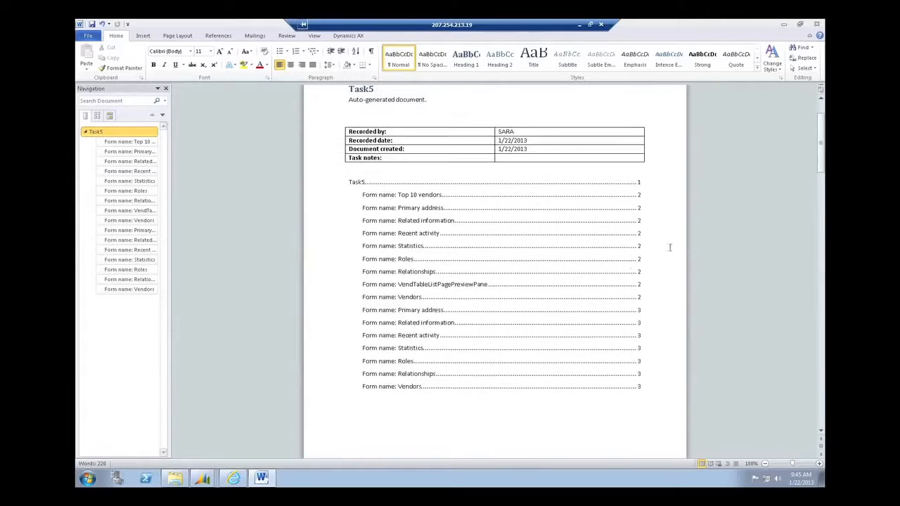
pyautogui.moveTo(820, 157); pyautogui.dragTo(825, 399)
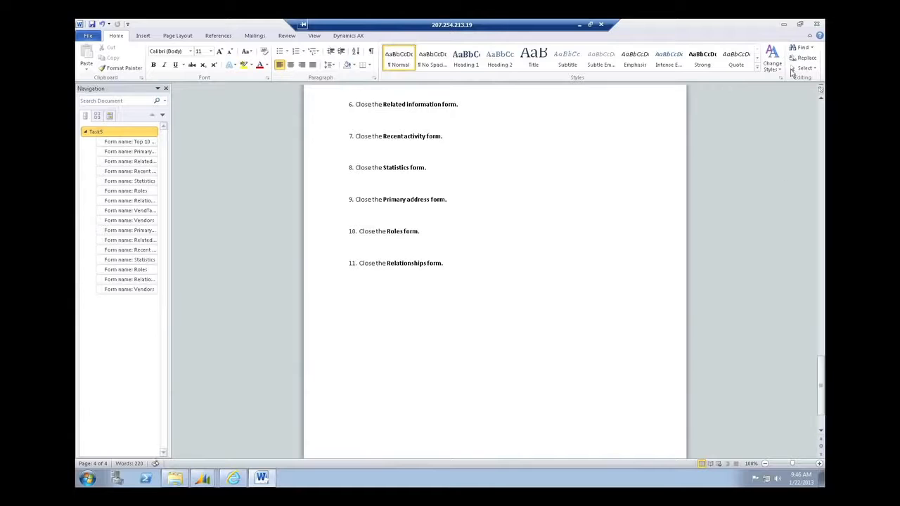
# - Close the generated document without saving, and close the recorded tasks list with the Task recorder
pyautogui.click(819, 25)
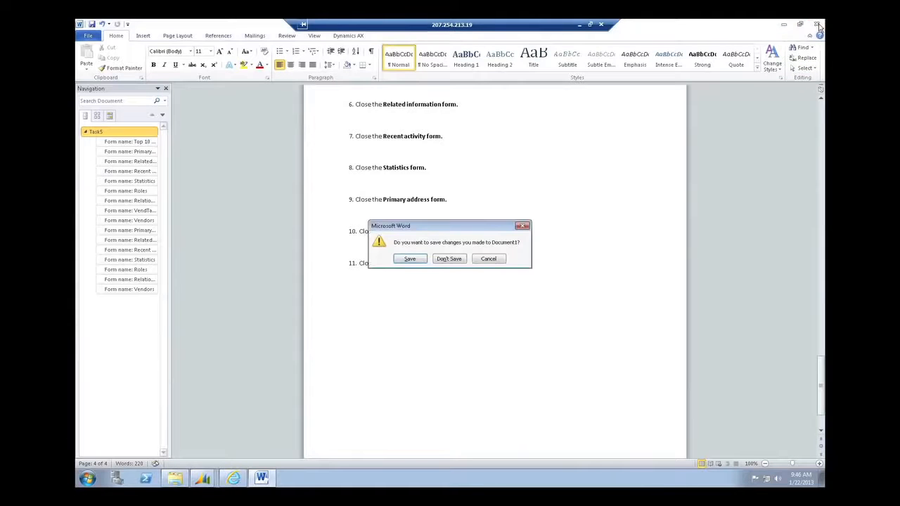
pyautogui.click(449, 258)
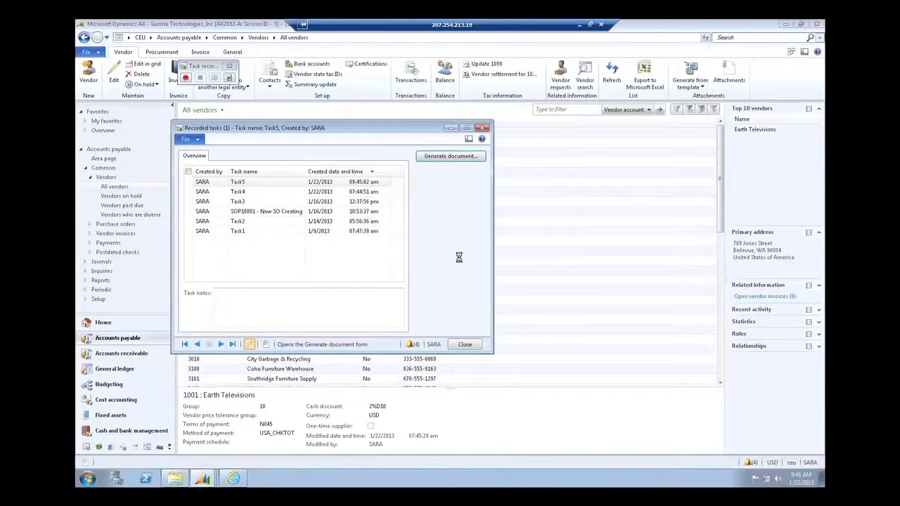
pyautogui.click(466, 344)
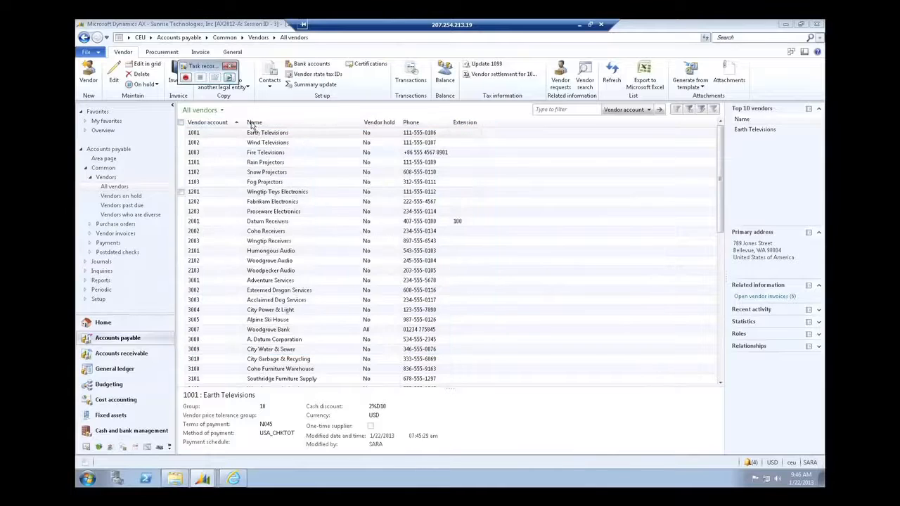
pyautogui.click(230, 66)
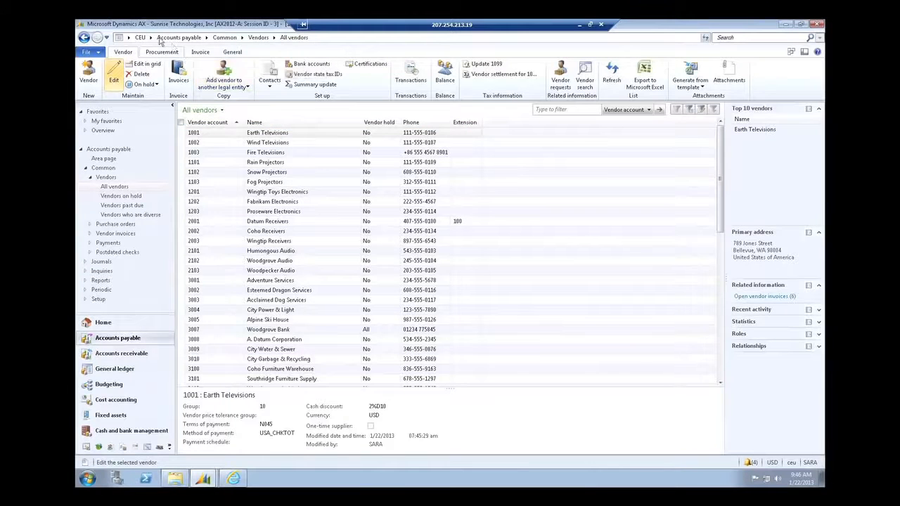
# - Open the list of all customers in Accounts receivable, export it to Microsoft Excel, and switch to Excel
pyautogui.click(207, 39)
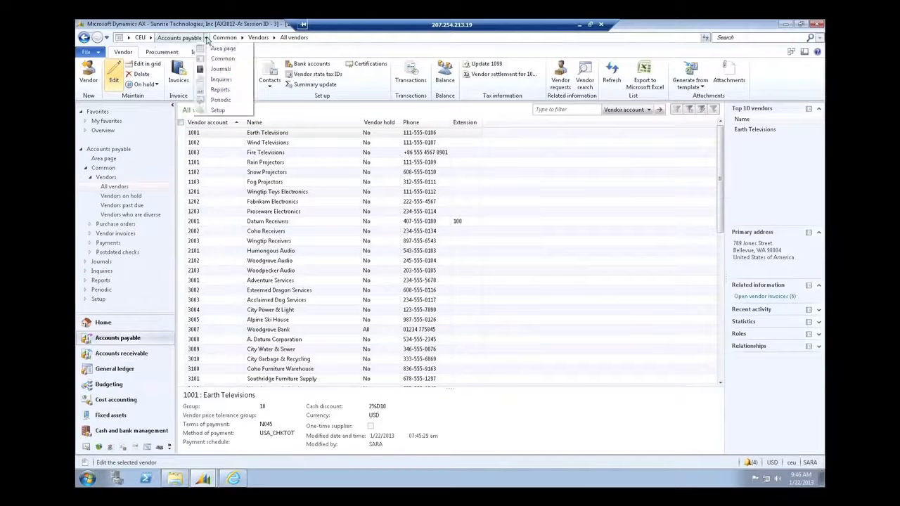
pyautogui.click(150, 38)
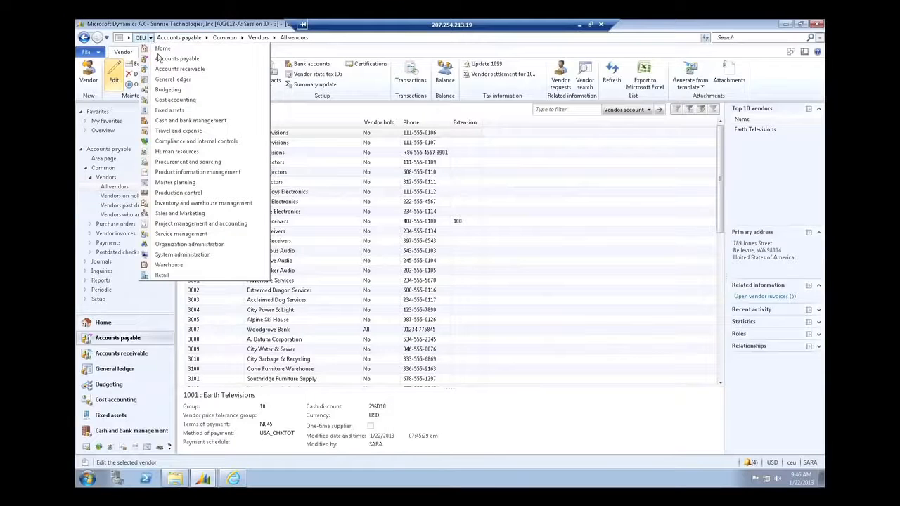
pyautogui.click(160, 71)
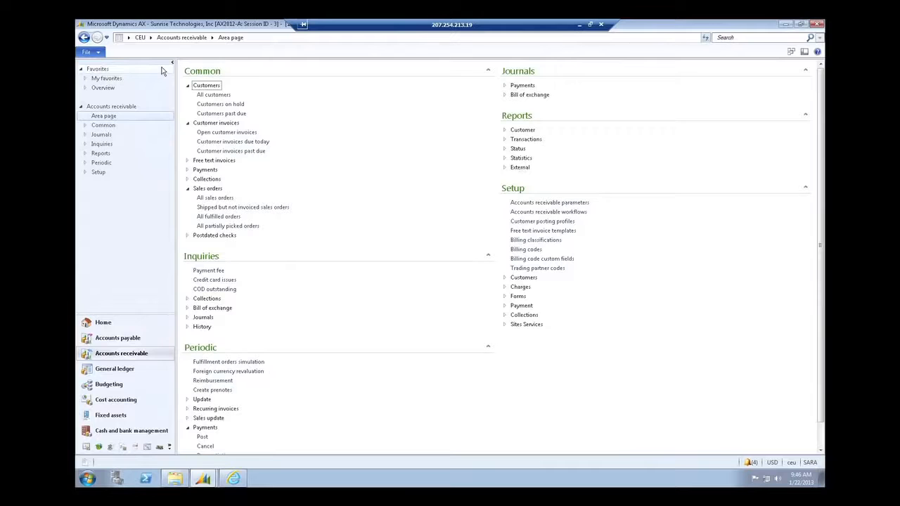
pyautogui.click(208, 96)
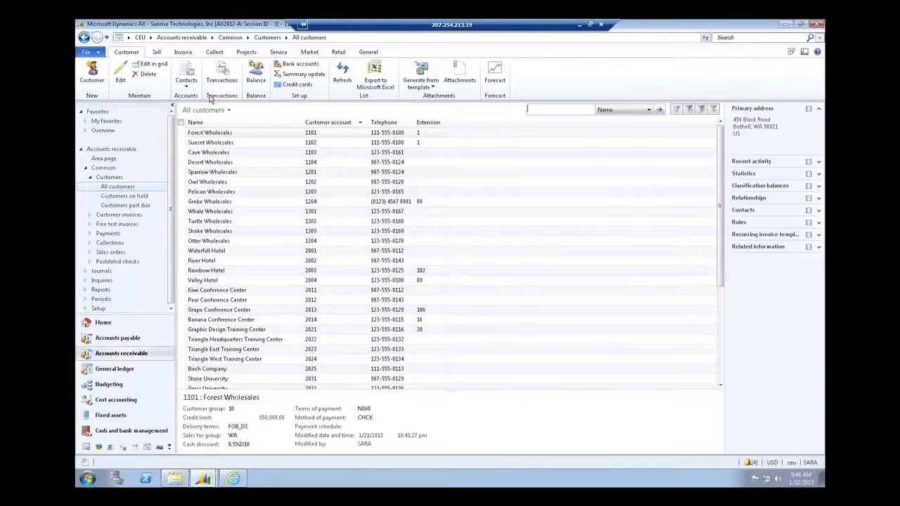
pyautogui.click(383, 72)
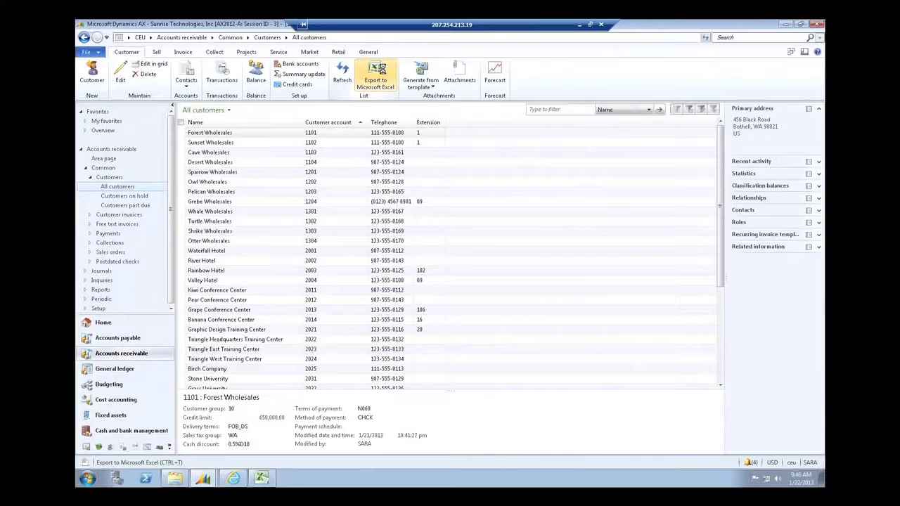
pyautogui.click(261, 480)
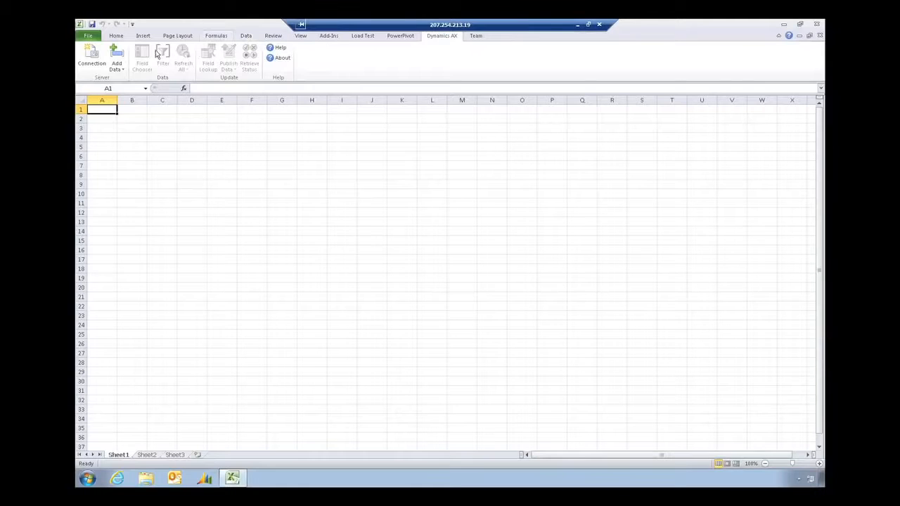
# - Add the Dynamics AX table CustTable to the workbook on its own worksheet
pyautogui.click(123, 69)
pyautogui.click(127, 90)
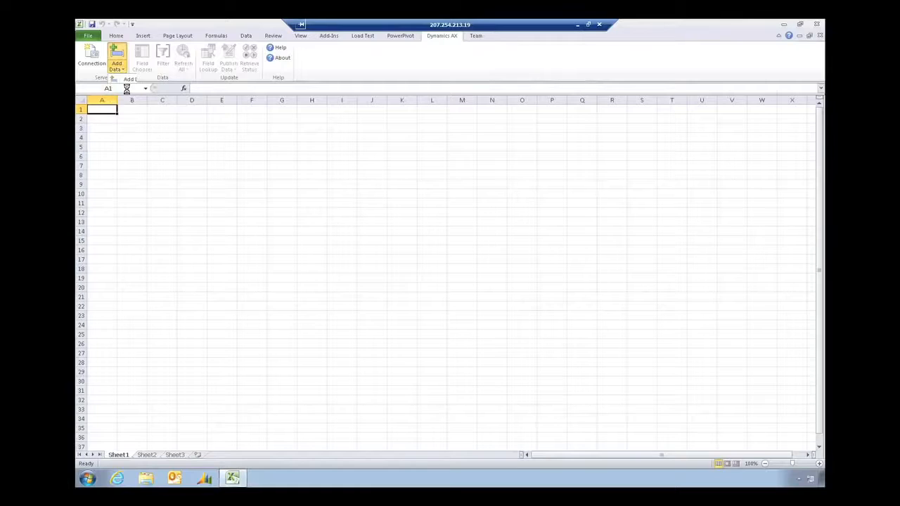
pyautogui.click(173, 126)
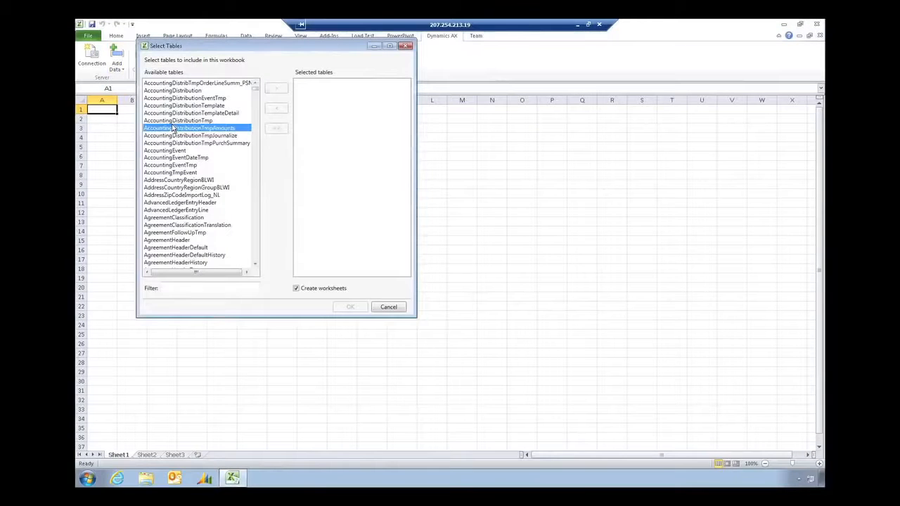
pyautogui.write('custt')
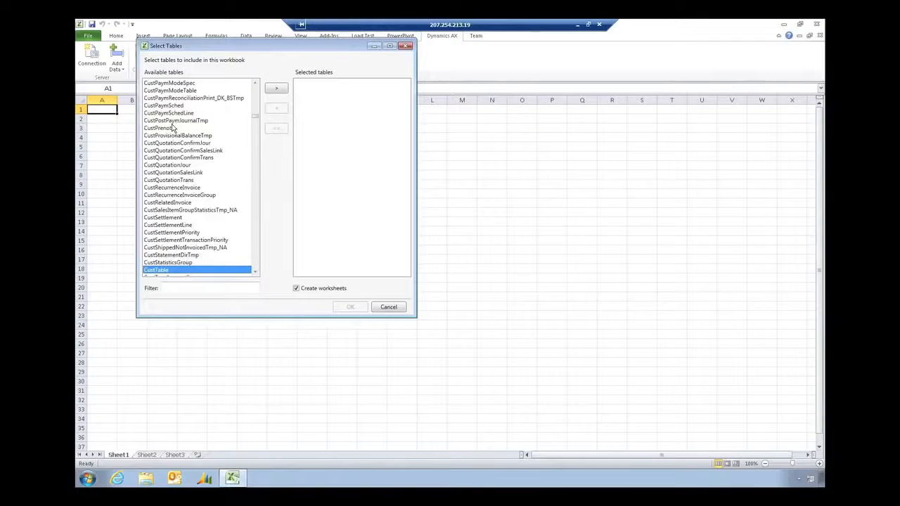
pyautogui.click(278, 90)
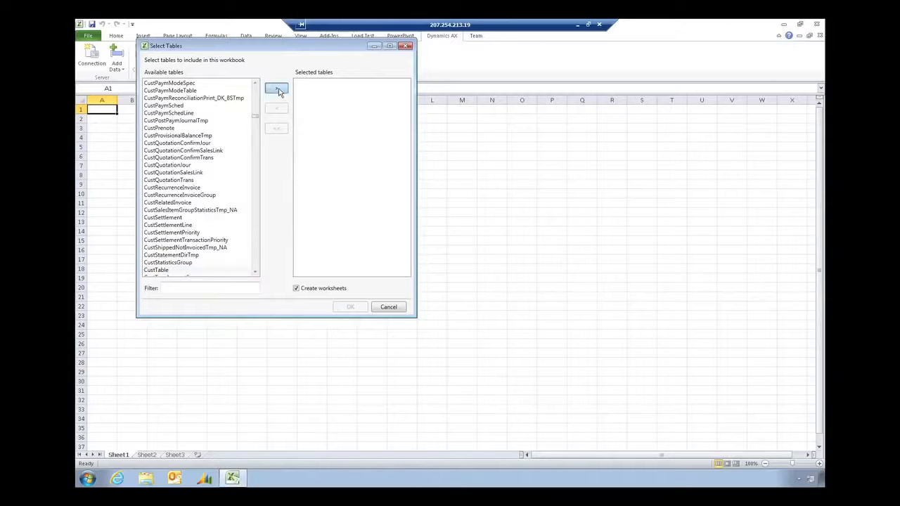
pyautogui.click(351, 307)
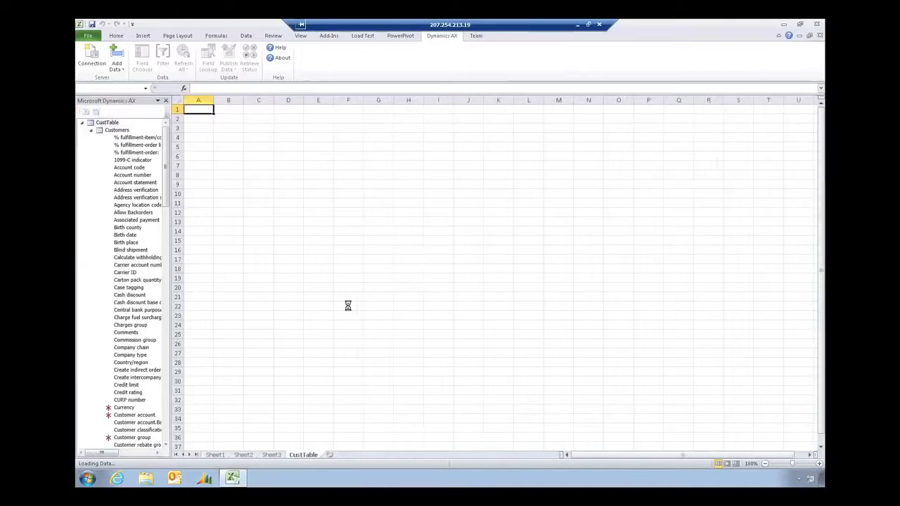
# - Add the Credit limit field as the last column of the CustTable sheet and load the customer data from Dynamics AX
pyautogui.click(130, 385)
pyautogui.moveTo(129, 387); pyautogui.dragTo(446, 122)
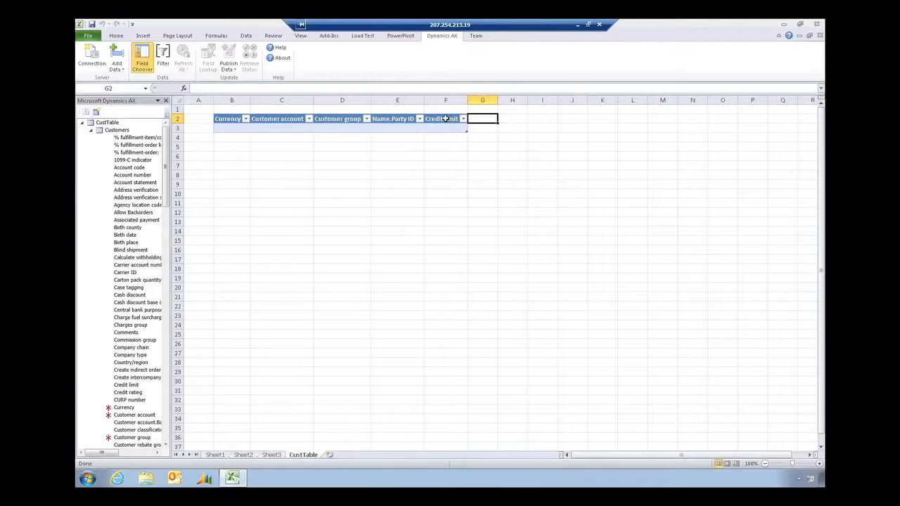
pyautogui.click(167, 102)
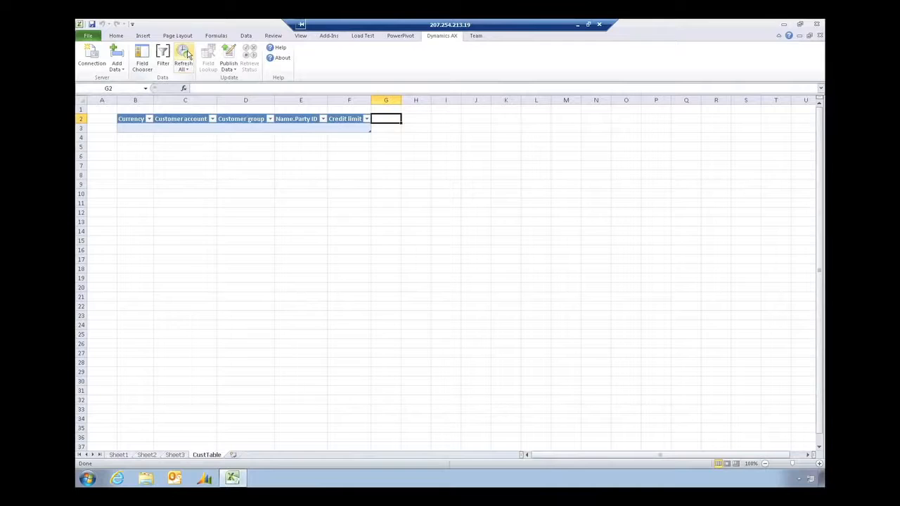
pyautogui.click(186, 54)
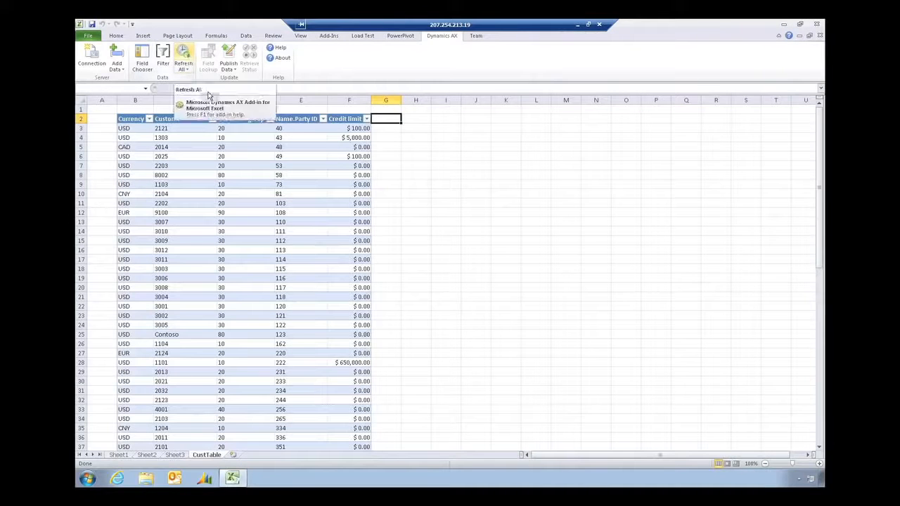
# - Set the credit limit in cell F5 to 5000, publish the change to Dynamics AX, and check the Dynamics AX Status sheet
pyautogui.click(360, 147)
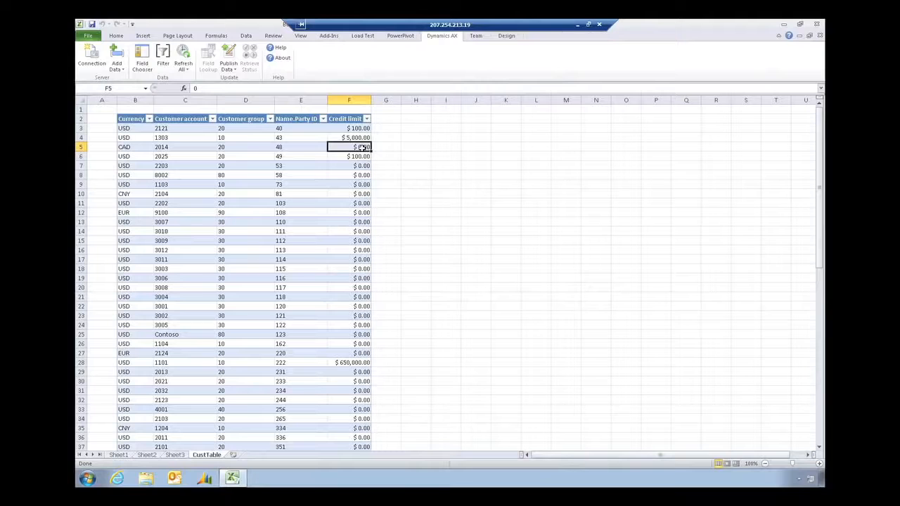
pyautogui.write('5,00')
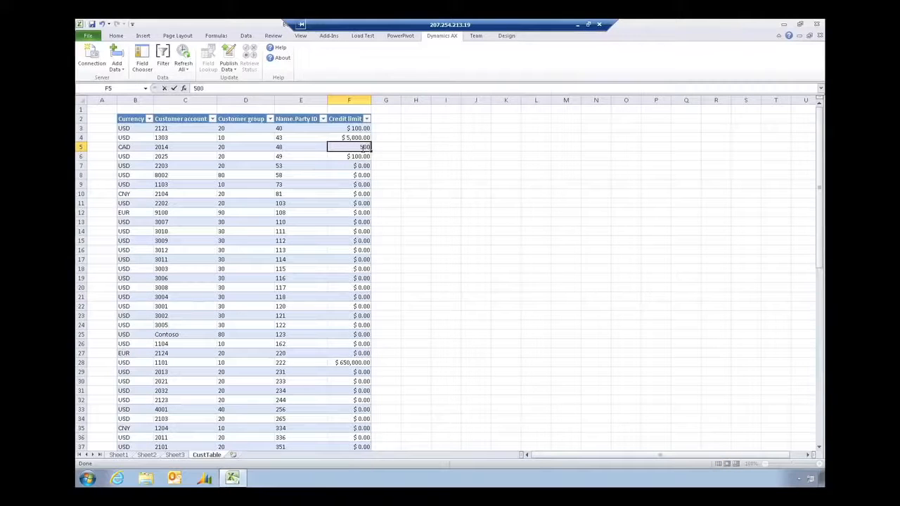
pyautogui.write('0')
pyautogui.click(376, 148)
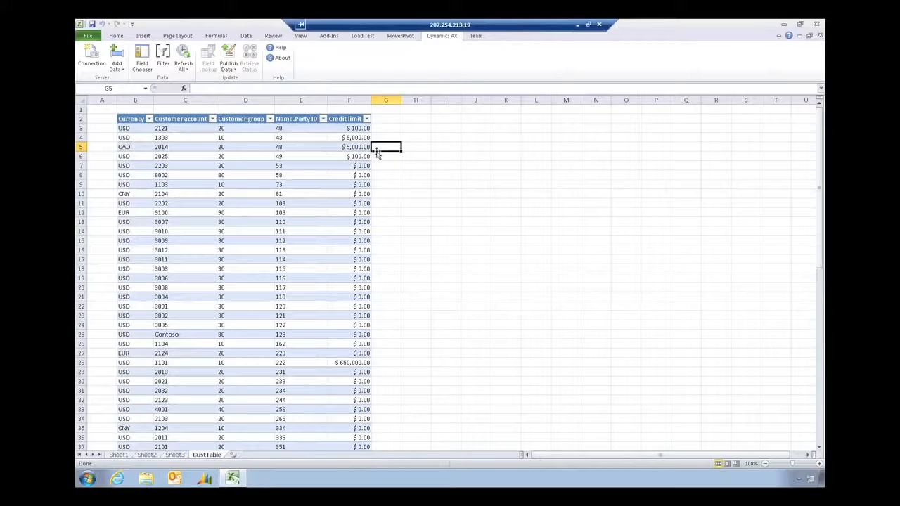
pyautogui.click(230, 57)
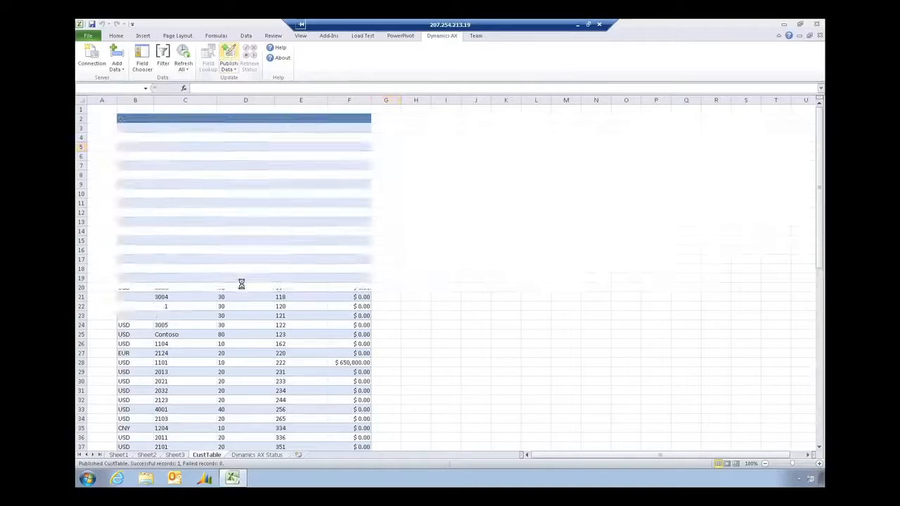
pyautogui.click(250, 456)
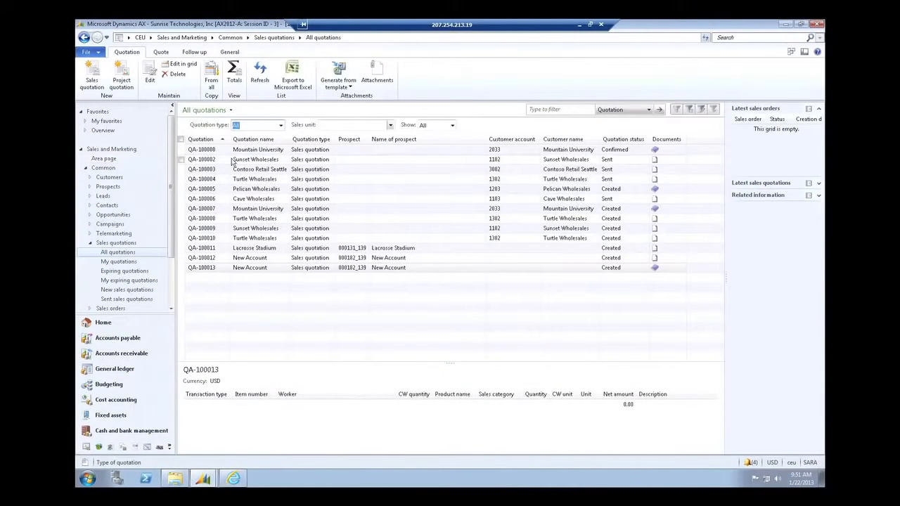
# - Generate a Word document from the Standard Quote template for the confirmed Mountain University sales quotation
pyautogui.click(257, 151)
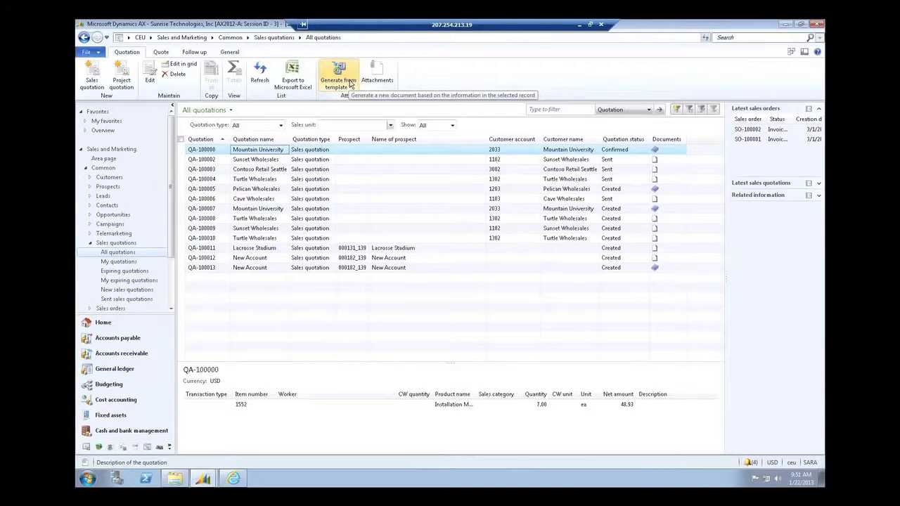
pyautogui.click(338, 77)
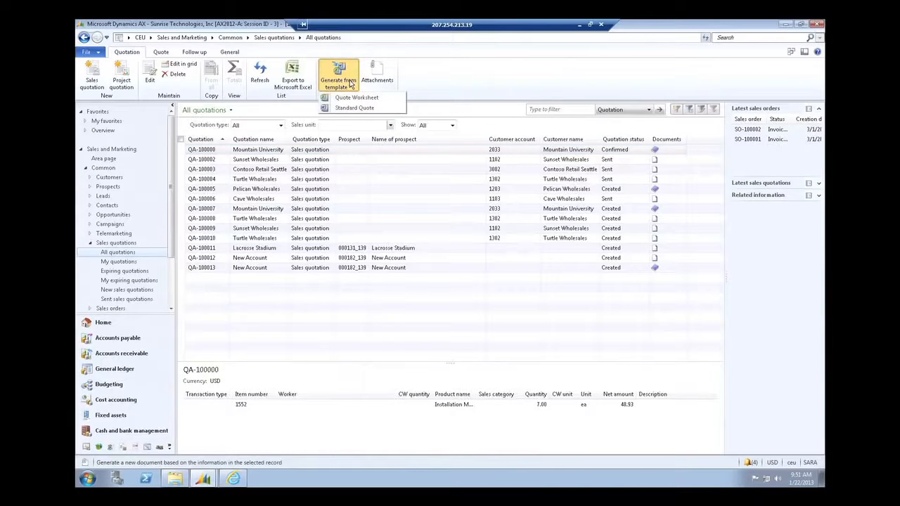
pyautogui.click(350, 109)
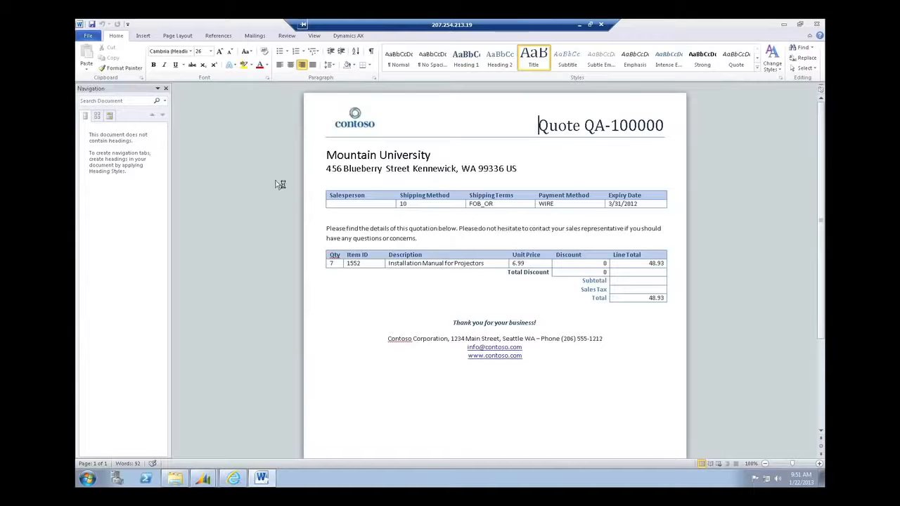
# - Switch from Word to the Spanish-language Dynamics AX session to view its translated interface
pyautogui.click(204, 481)
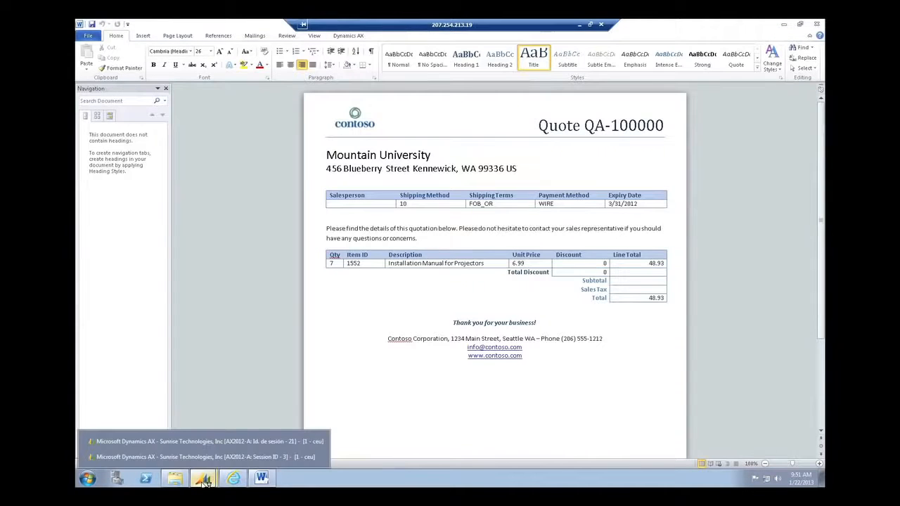
pyautogui.click(211, 458)
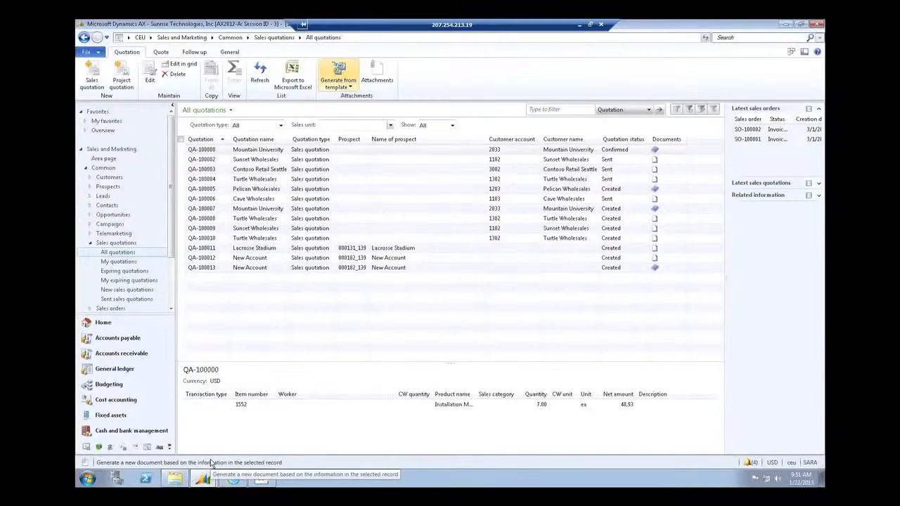
pyautogui.click(211, 481)
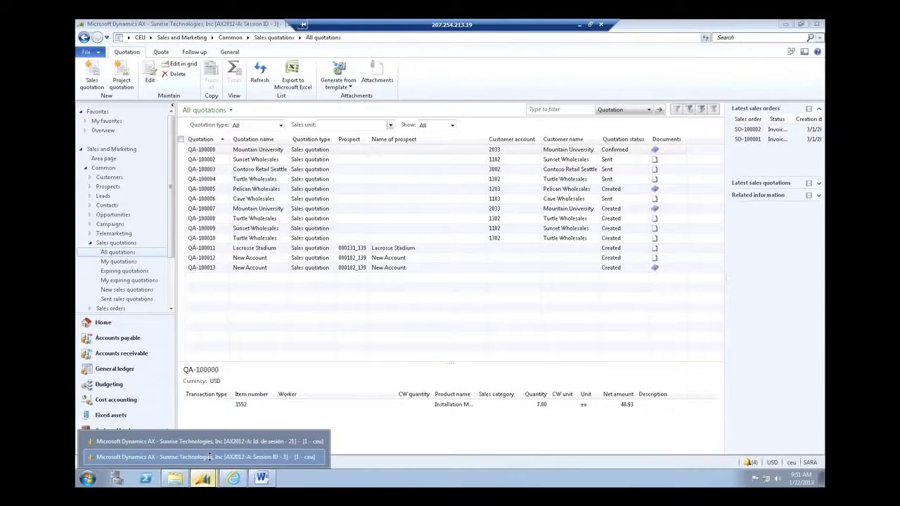
pyautogui.click(213, 444)
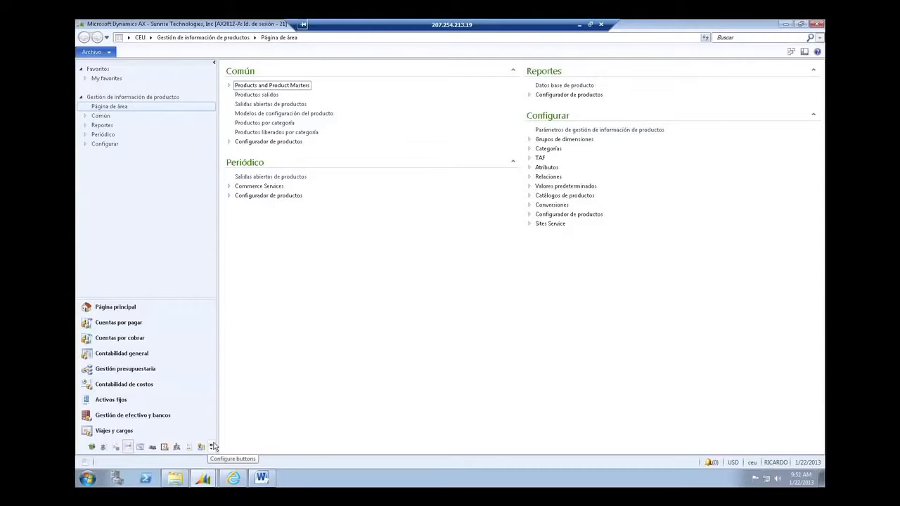
# - Switch to the Enterprise Portal role center in Internet Explorer and open the Procurement site
pyautogui.click(233, 481)
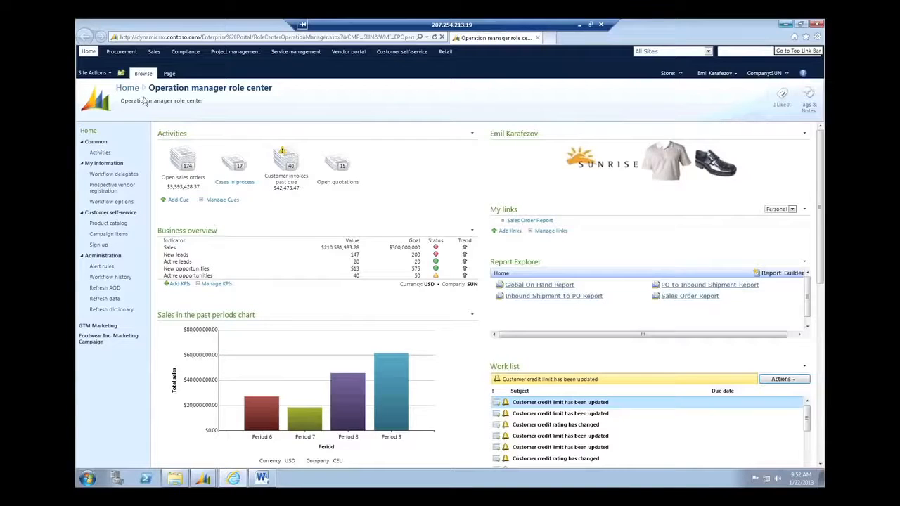
pyautogui.click(123, 54)
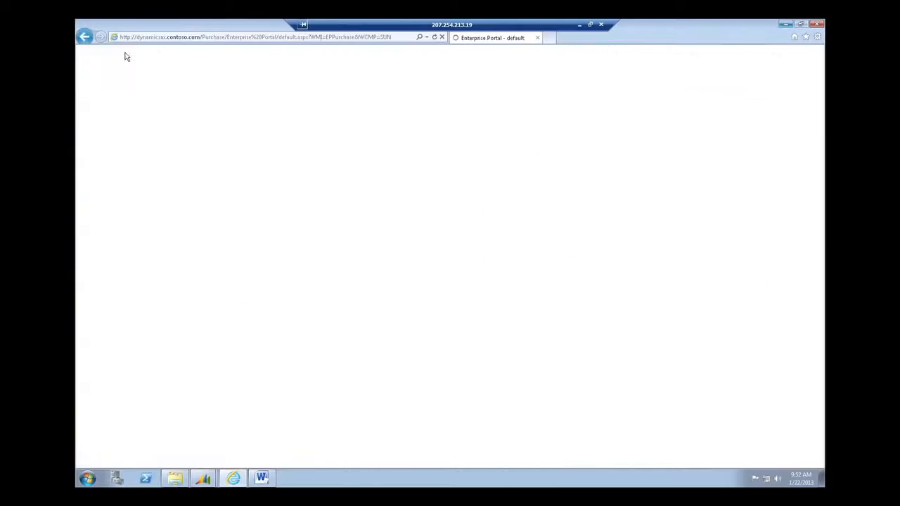